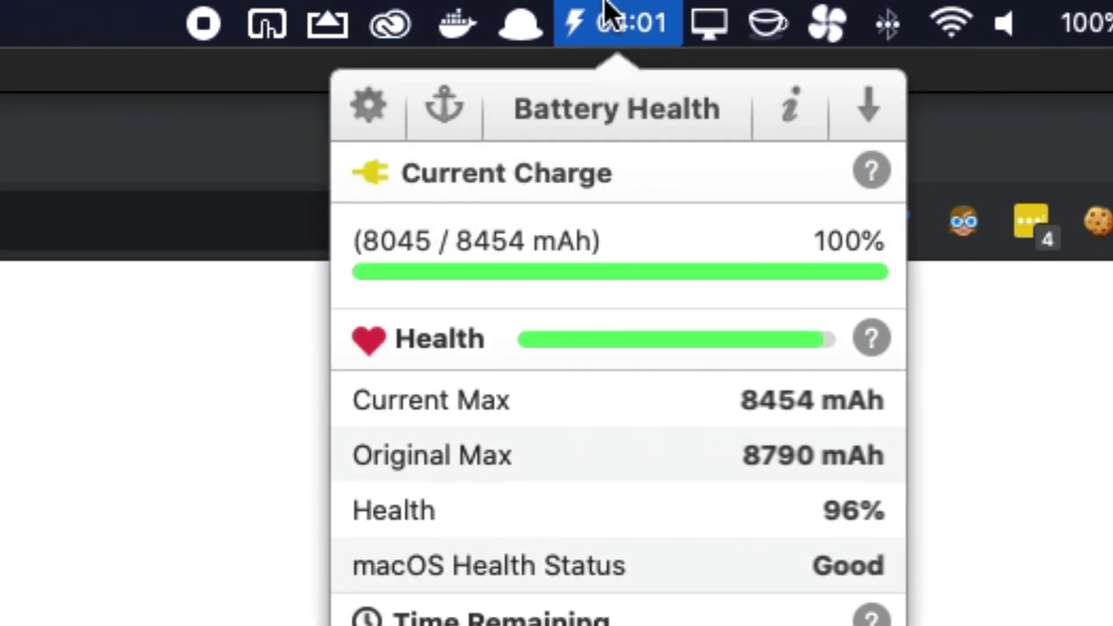
pyautogui.click(606, 12)
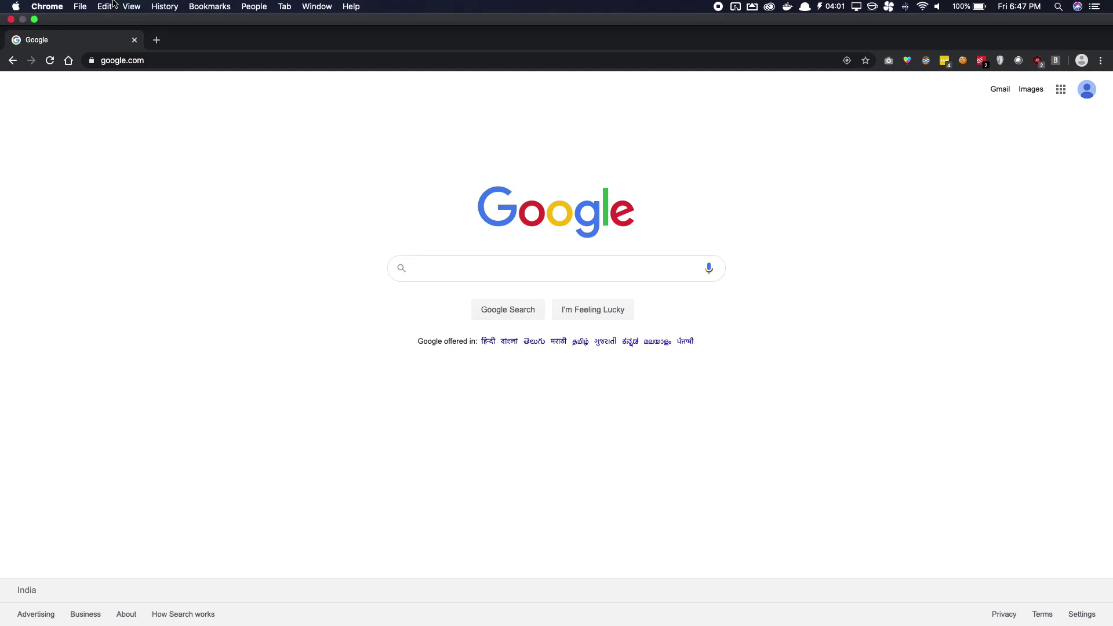
# Step: Open the battery details, then the About This Mac hardware overview
pyautogui.click(15, 6)
pyautogui.click(47, 20)
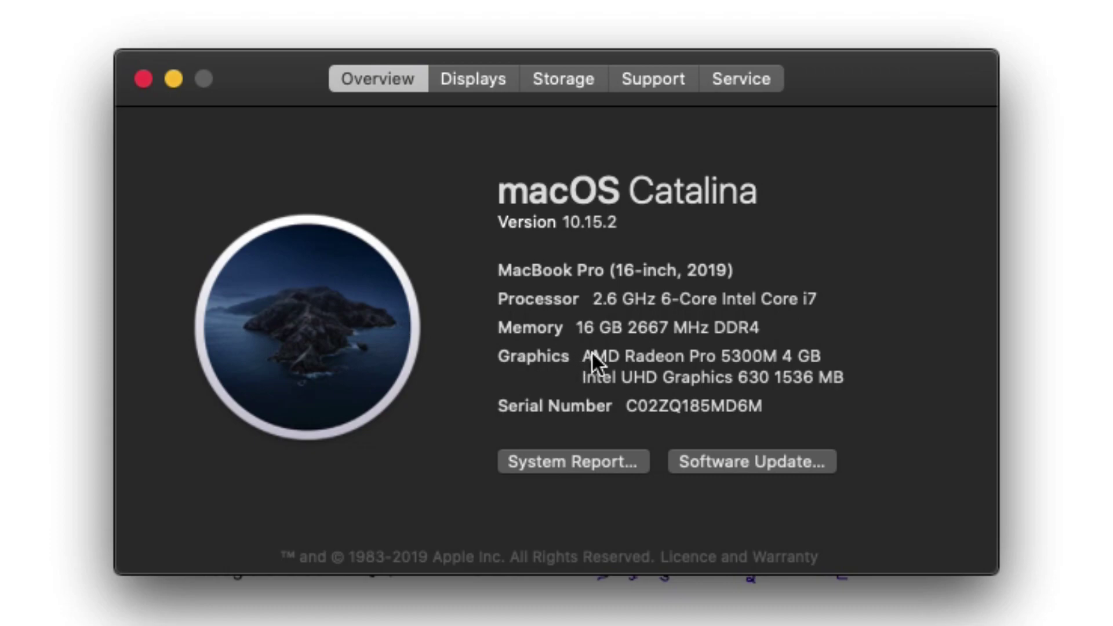
# Step: Highlight the AMD Radeon Pro 5300M and Intel UHD Graphics 630 graphics lines
pyautogui.moveTo(623, 356); pyautogui.dragTo(828, 351)
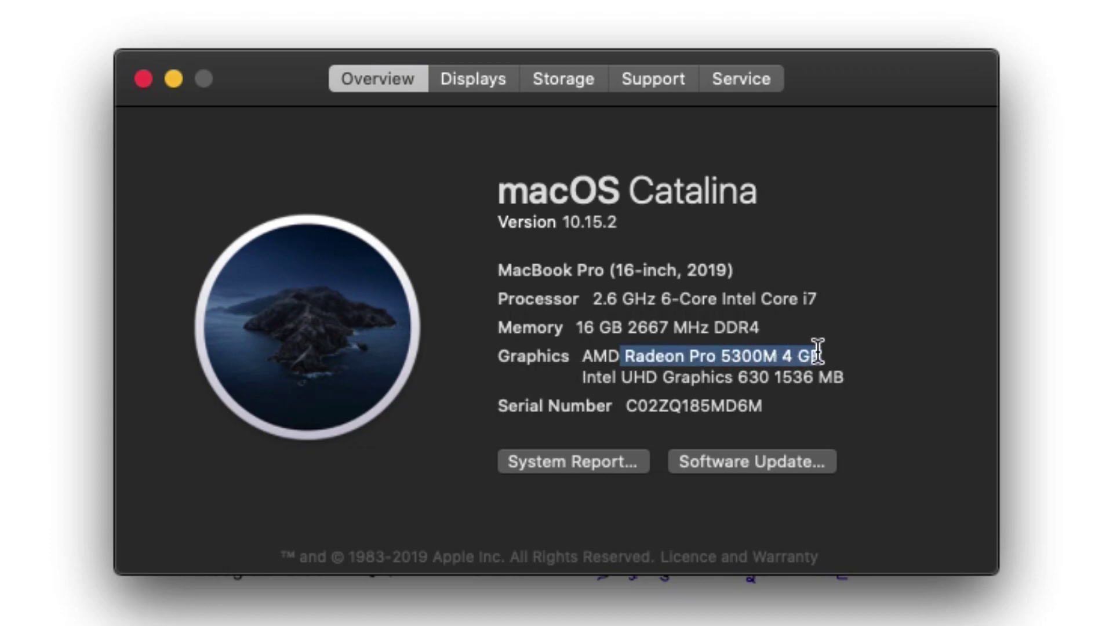
pyautogui.tripleClick(780, 381)
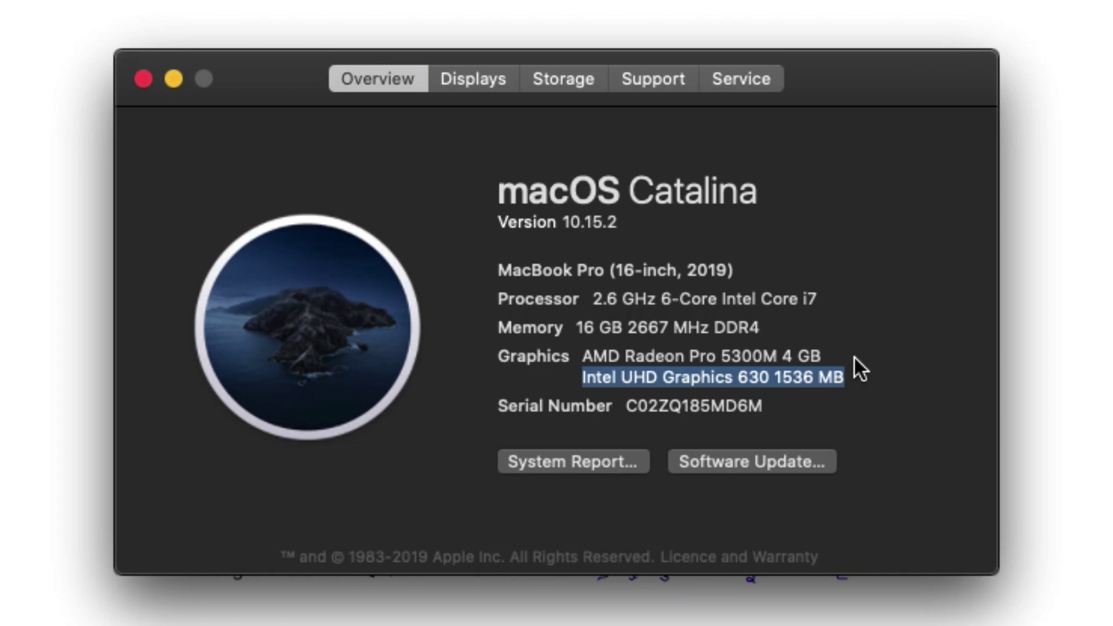
pyautogui.tripleClick(701, 356)
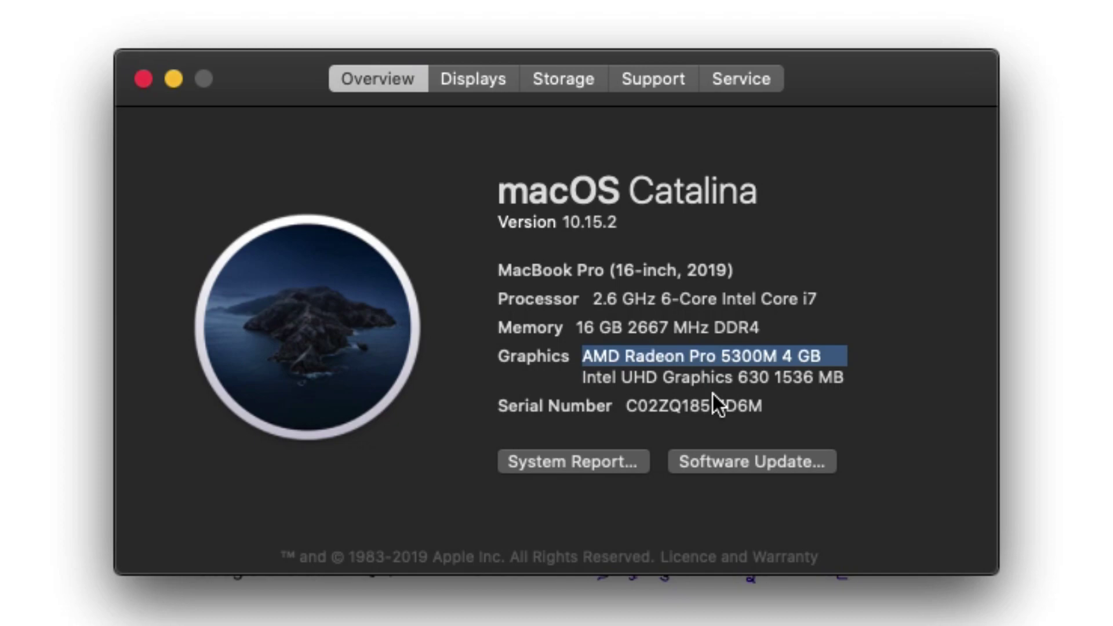
pyautogui.click(705, 358)
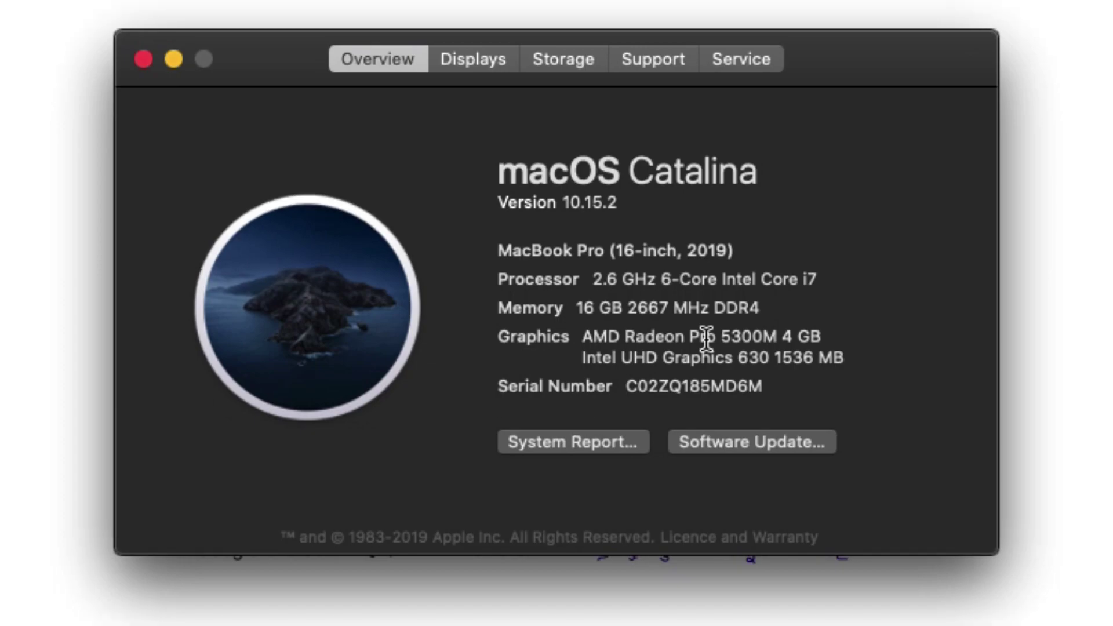
pyautogui.tripleClick(706, 338)
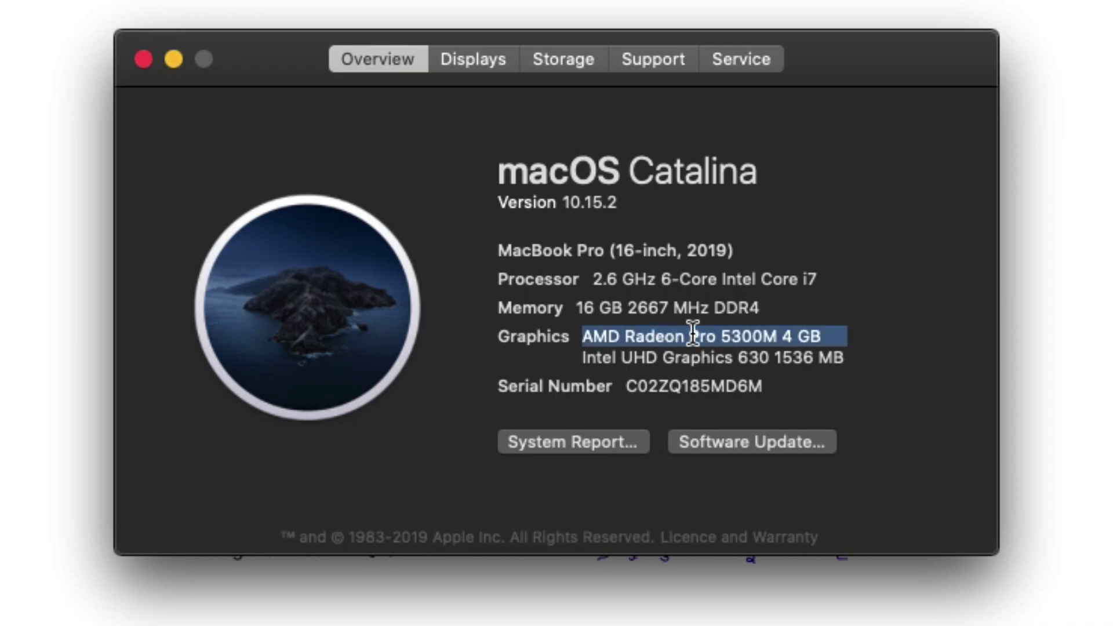
pyautogui.click(682, 335)
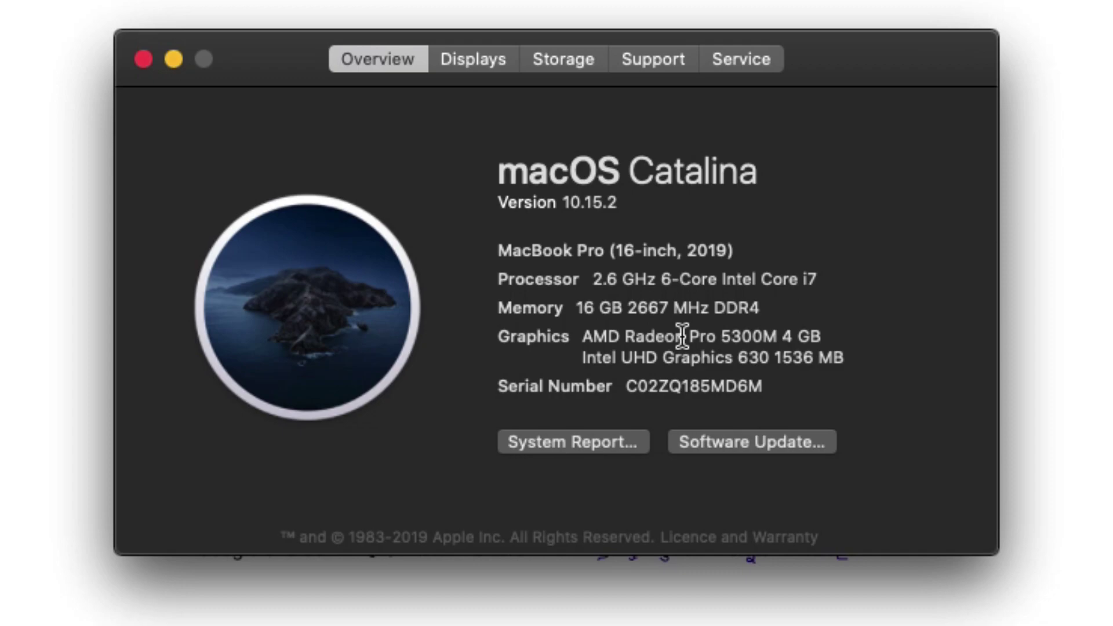
pyautogui.tripleClick(683, 336)
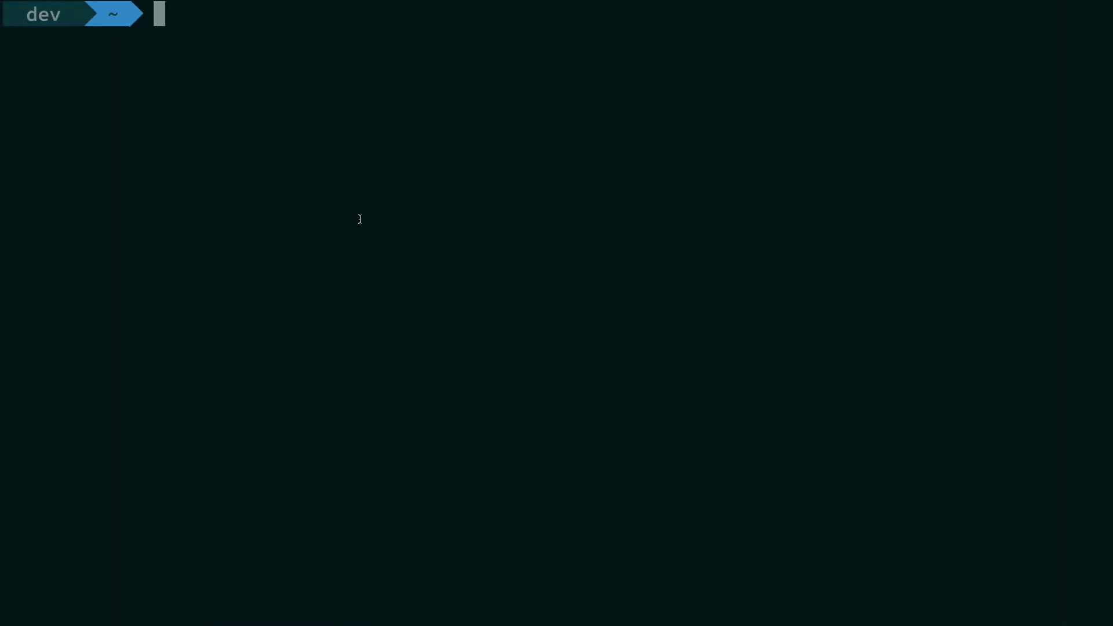
pyautogui.press('super+space')
pyautogui.write('ter')
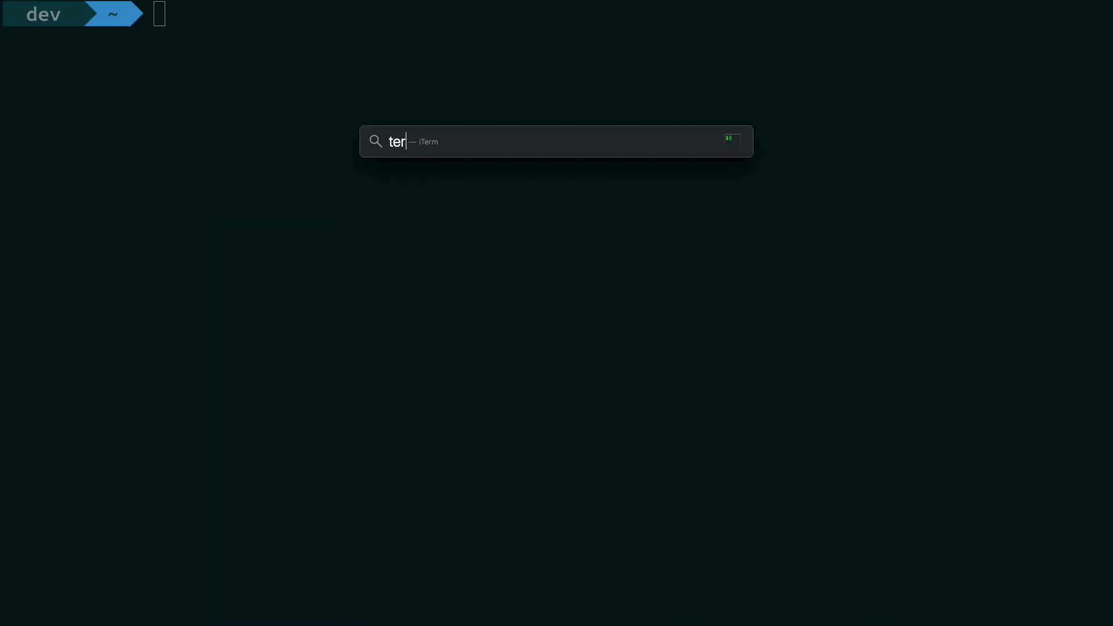
pyautogui.write('minal')
pyautogui.press('Return')
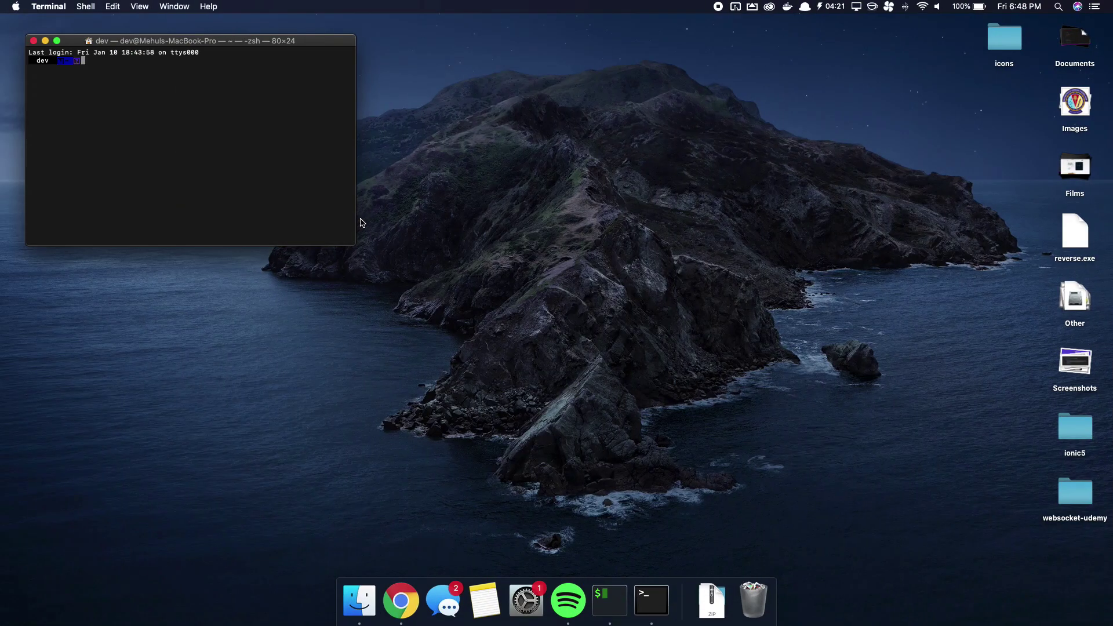
pyautogui.click(34, 41)
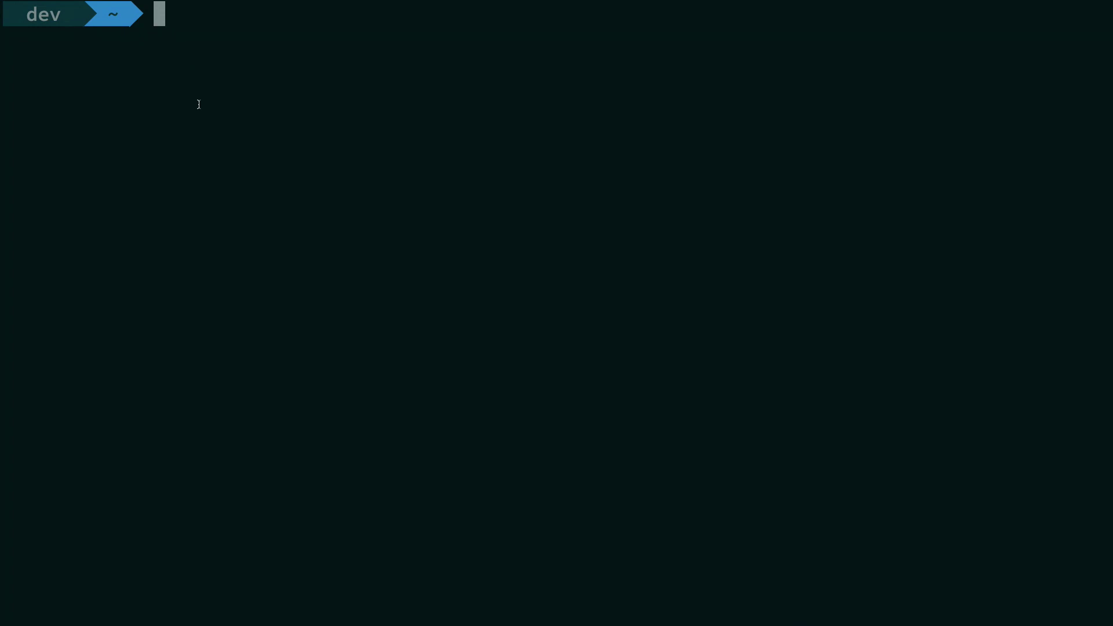
pyautogui.write('sudo pmset -c gpuswitch 2 && sudo pmset -b gpuswitch 0')
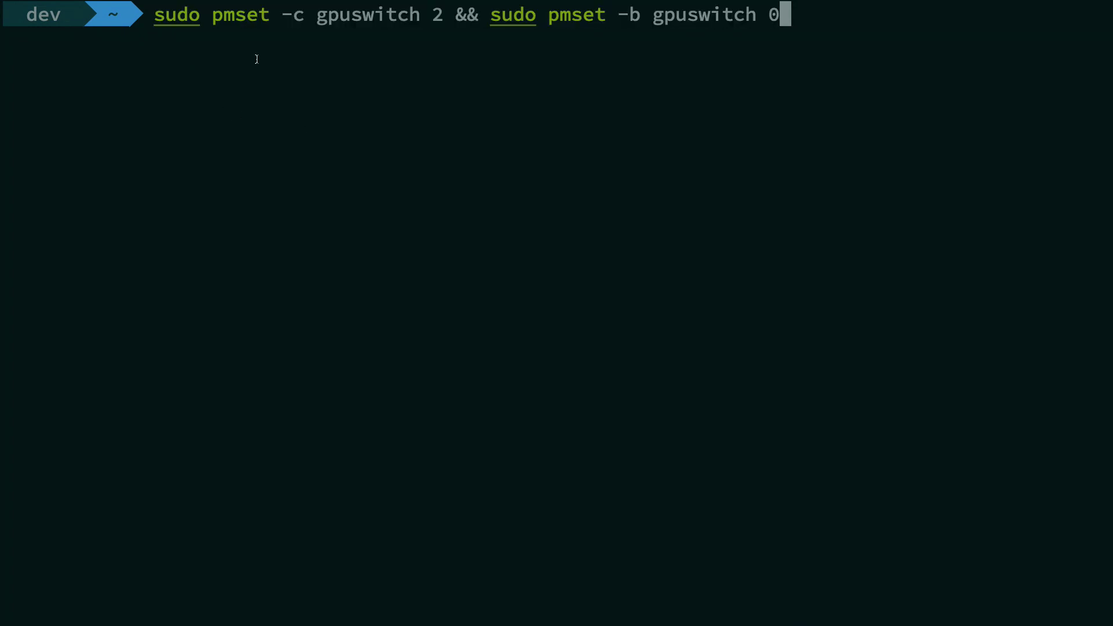
# Step: Run sudo pmset -c gpuswitch 2 && sudo pmset -b gpuswitch 0, pointing out the battery flag
pyautogui.doubleClick(331, 19)
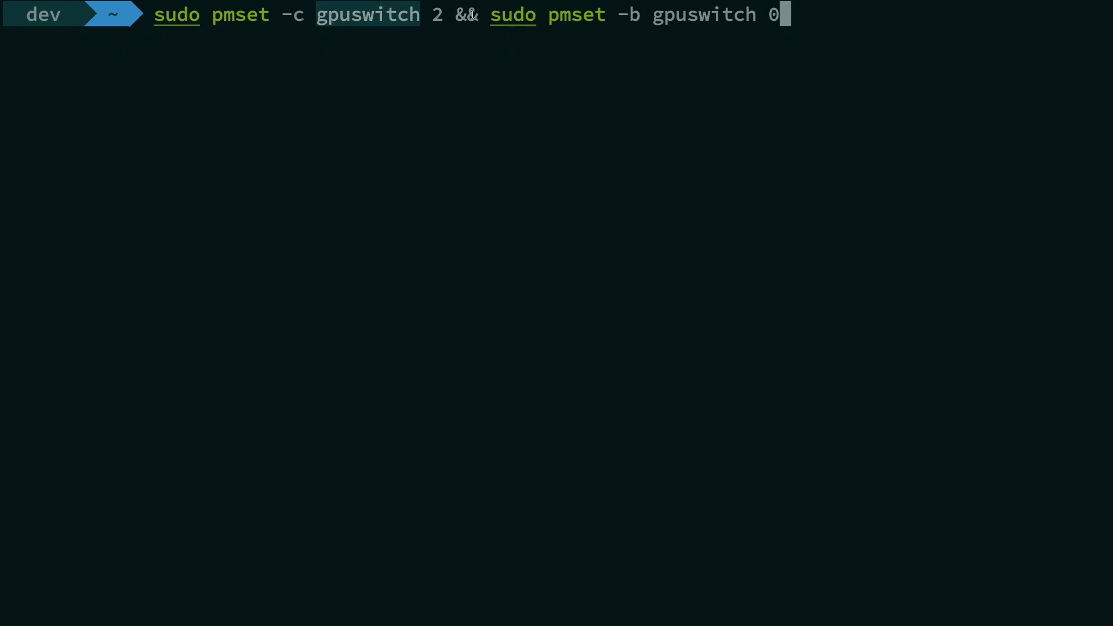
pyautogui.moveTo(618, 13); pyautogui.dragTo(642, 11)
pyautogui.click(642, 11)
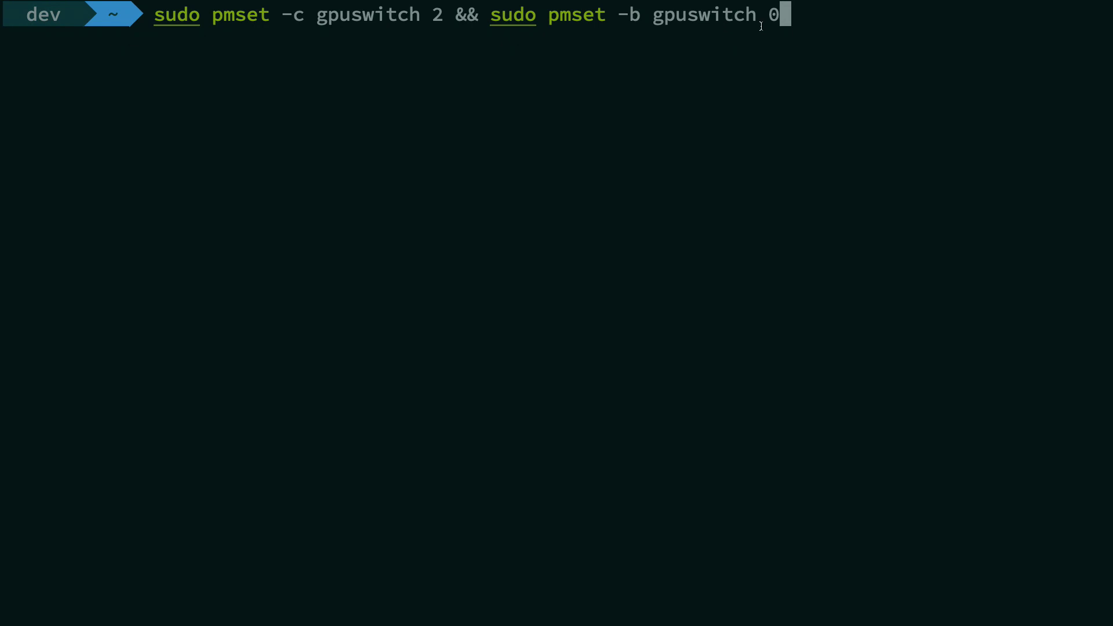
pyautogui.press('Return')
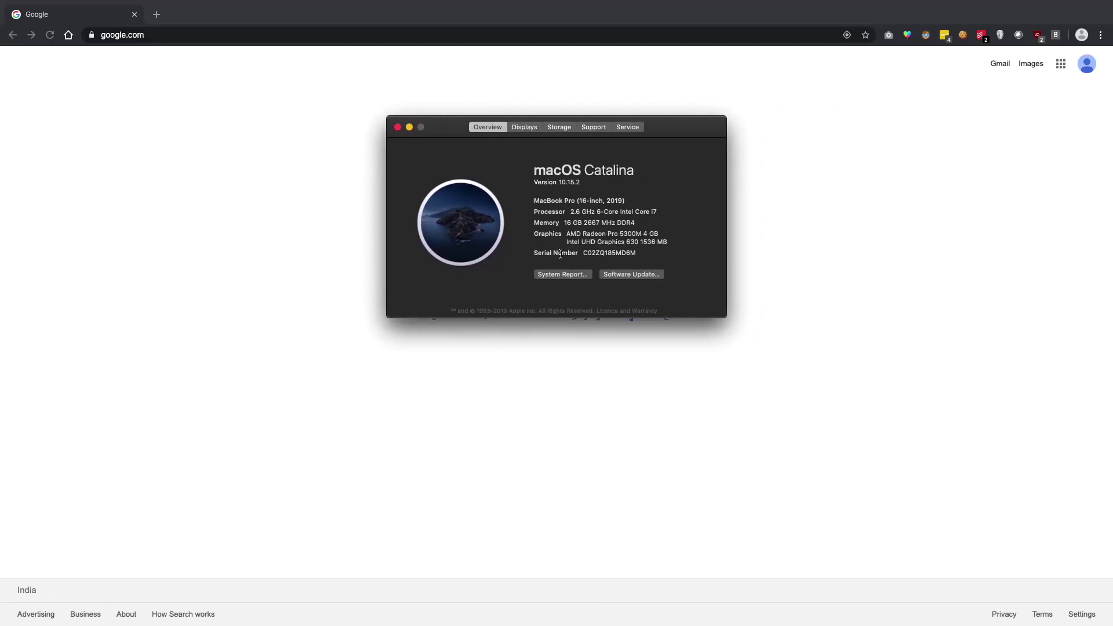
# Step: Highlight the sole Intel UHD Graphics 630 entry, then close About This Mac
pyautogui.click(398, 127)
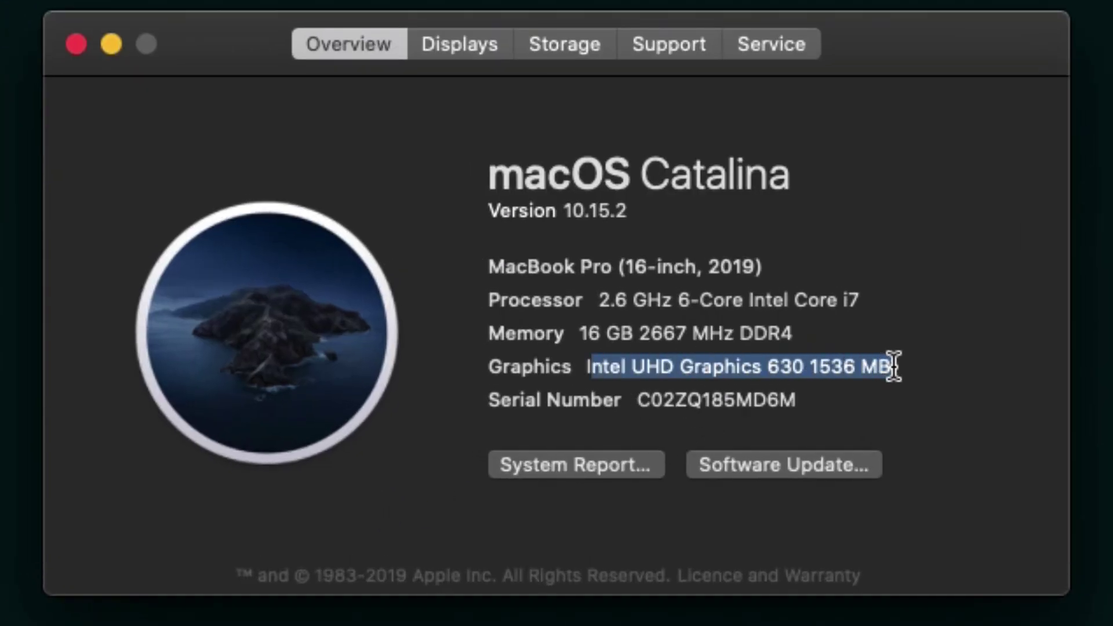
pyautogui.click(894, 365)
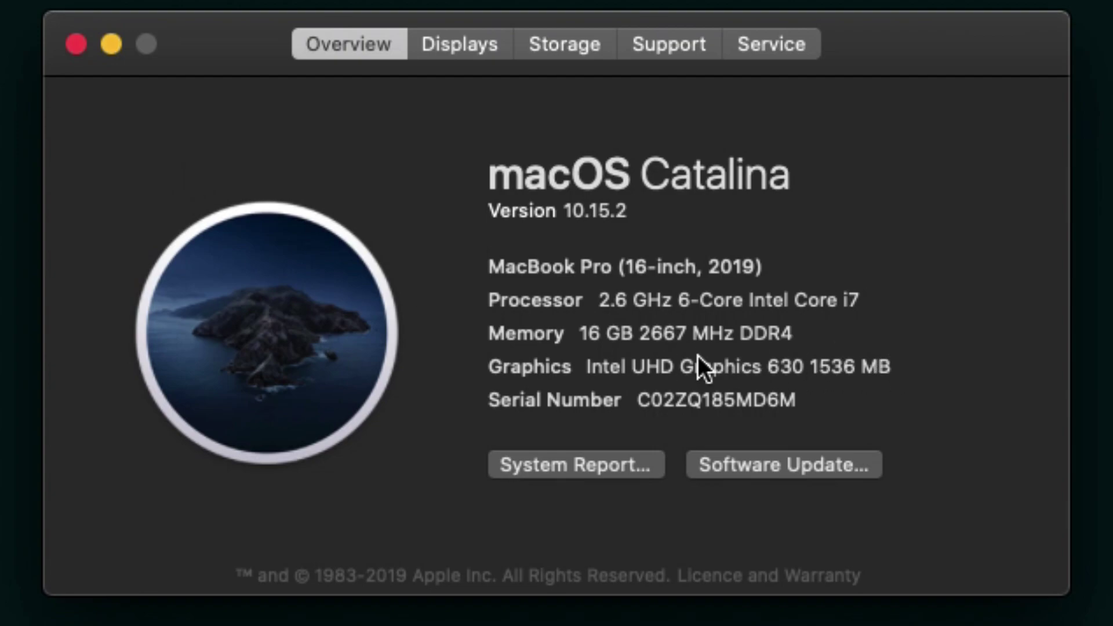
pyautogui.tripleClick(614, 360)
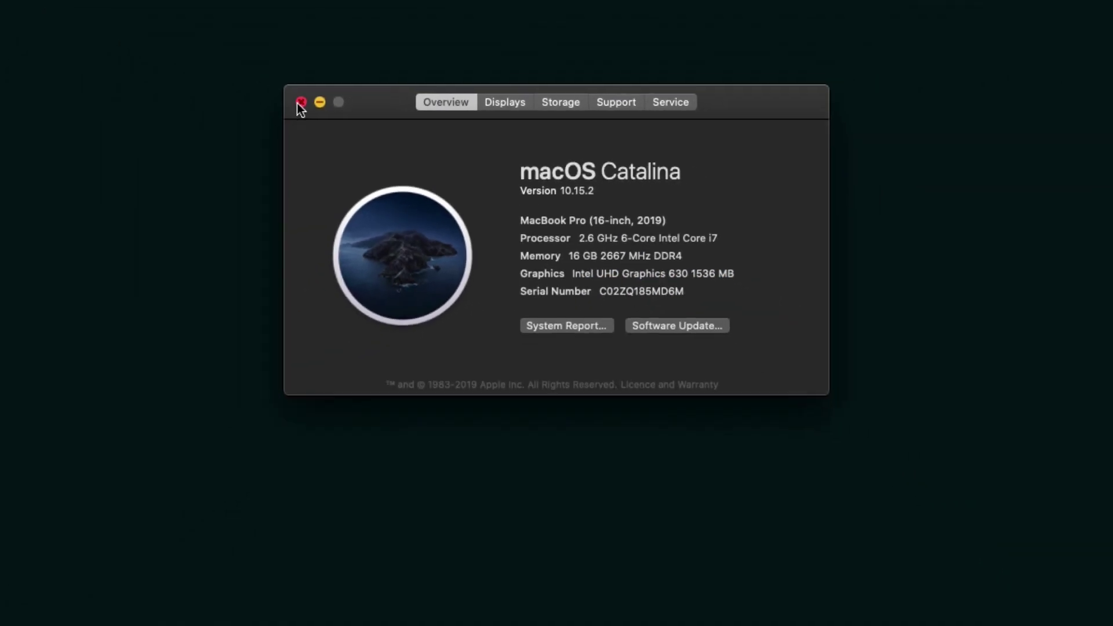
pyautogui.click(299, 103)
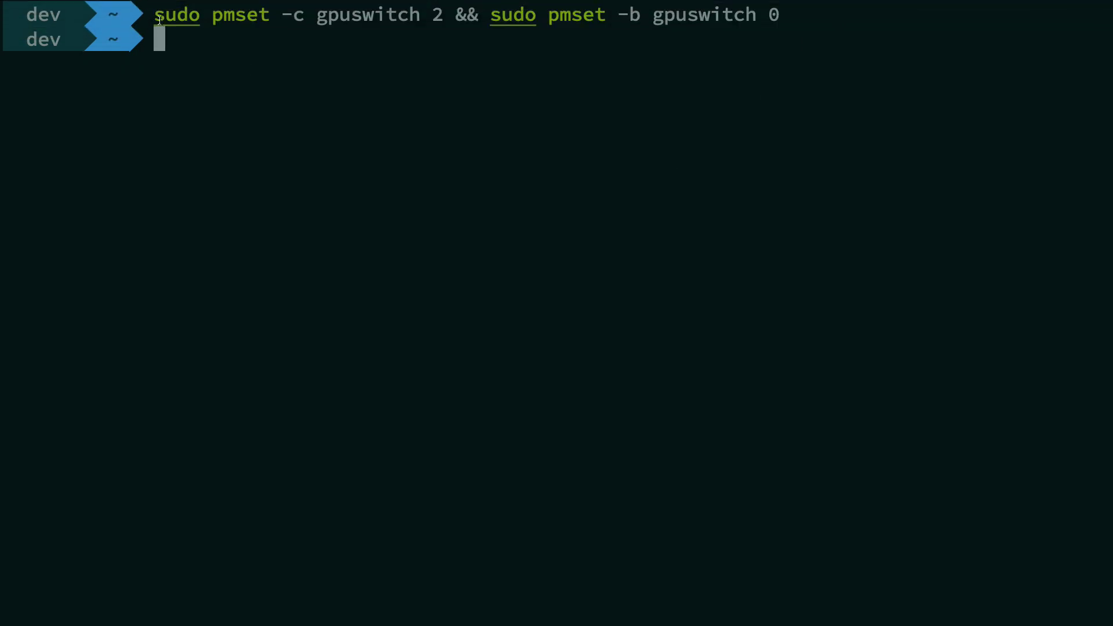
pyautogui.moveTo(155, 16); pyautogui.dragTo(440, 15)
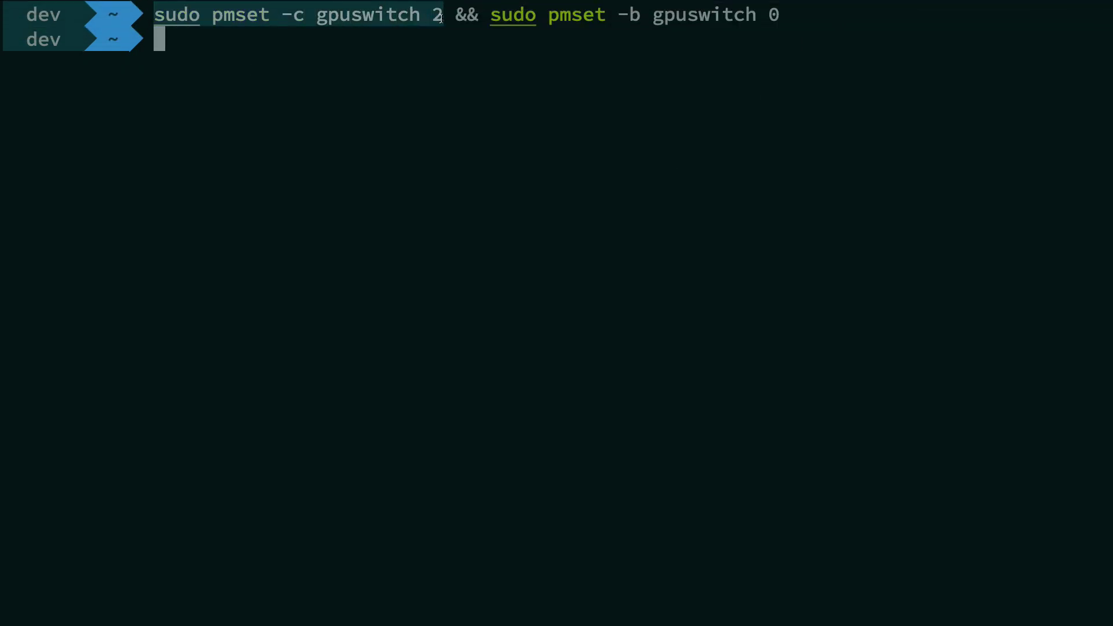
pyautogui.click(441, 53)
pyautogui.moveTo(439, 17); pyautogui.dragTo(154, 24)
pyautogui.moveTo(493, 17); pyautogui.dragTo(773, 20)
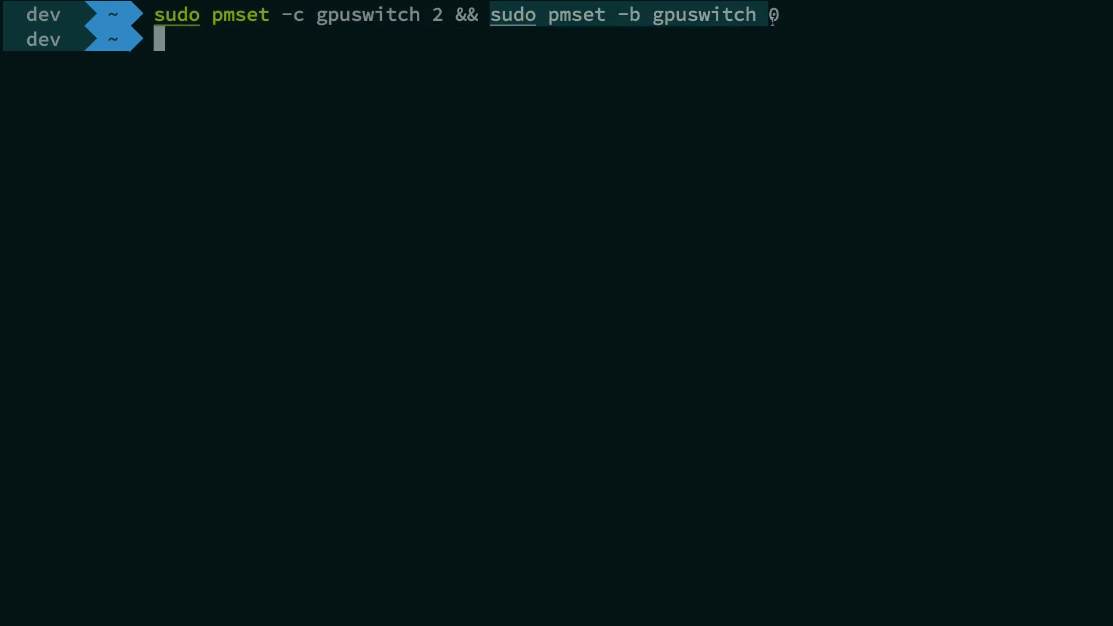
pyautogui.doubleClick(561, 17)
pyautogui.doubleClick(624, 15)
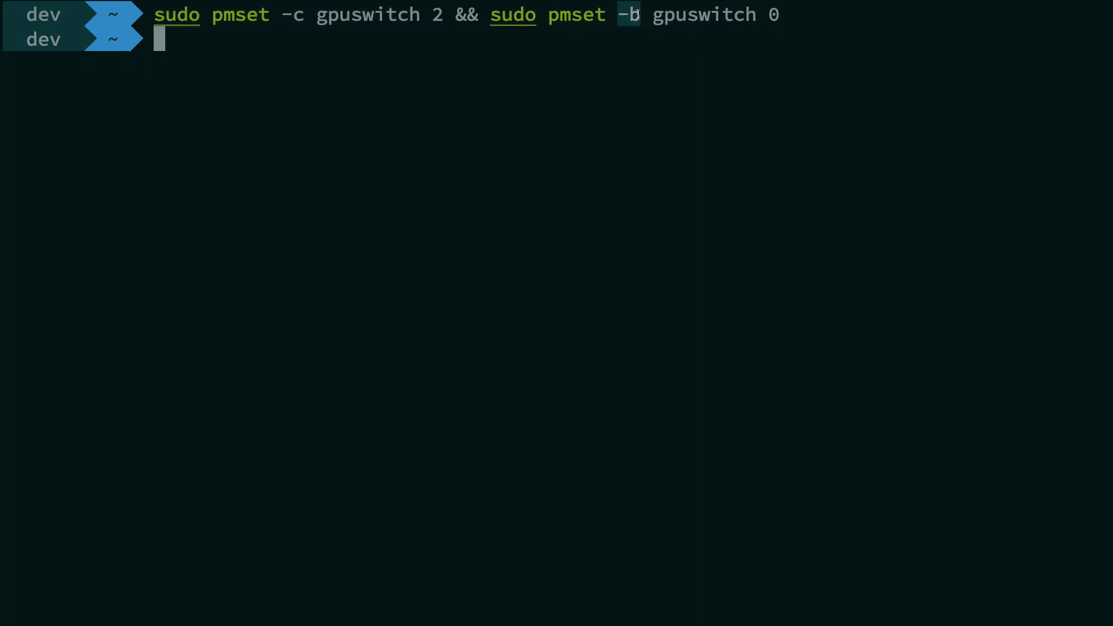
pyautogui.doubleClick(679, 12)
pyautogui.doubleClick(771, 16)
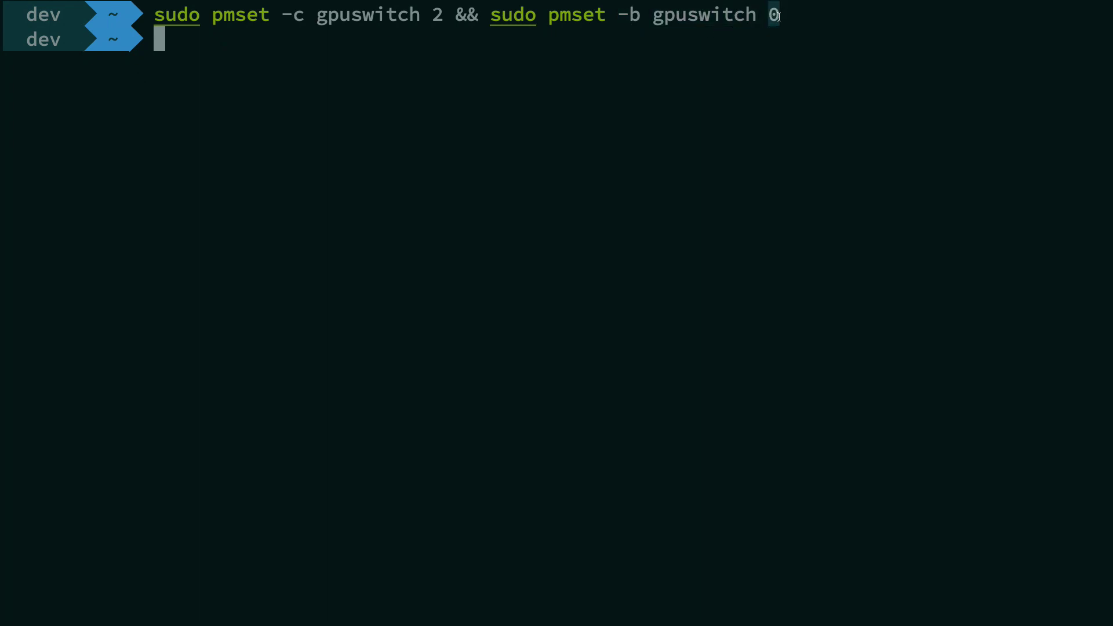
pyautogui.click(760, 61)
pyautogui.moveTo(783, 16); pyautogui.dragTo(488, 17)
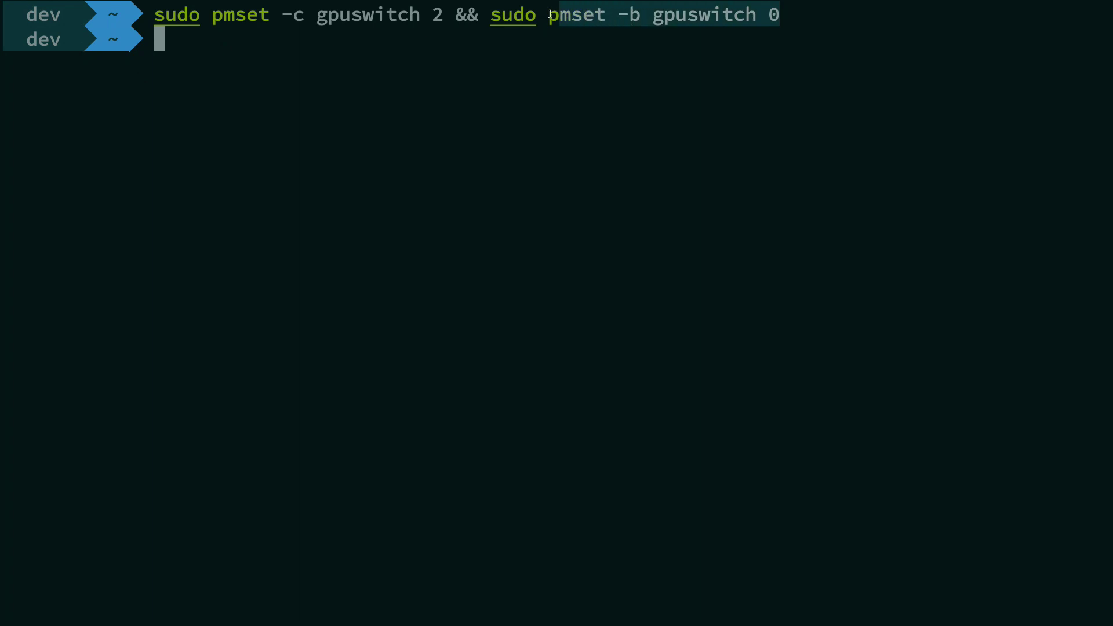
pyautogui.click(490, 104)
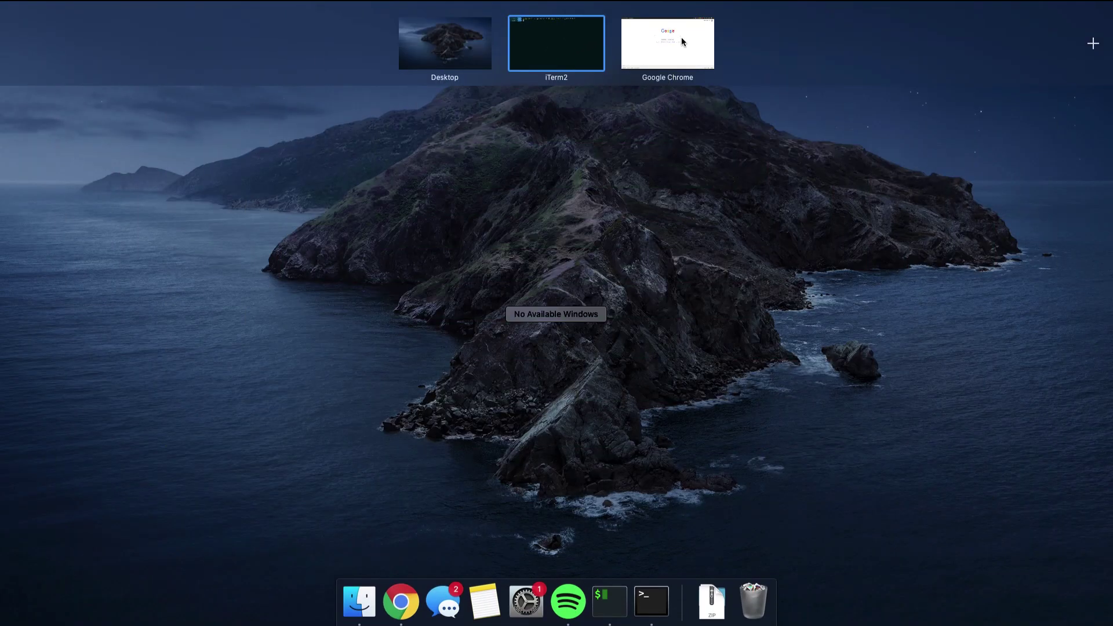
pyautogui.click(680, 38)
pyautogui.hotkey('ctrl', 'Left')
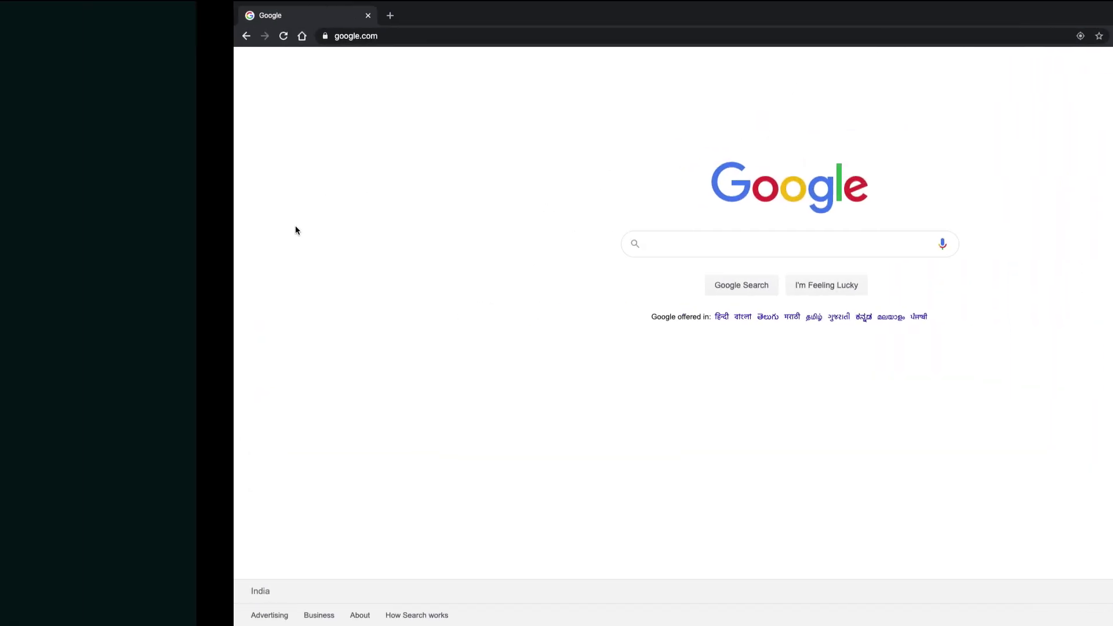